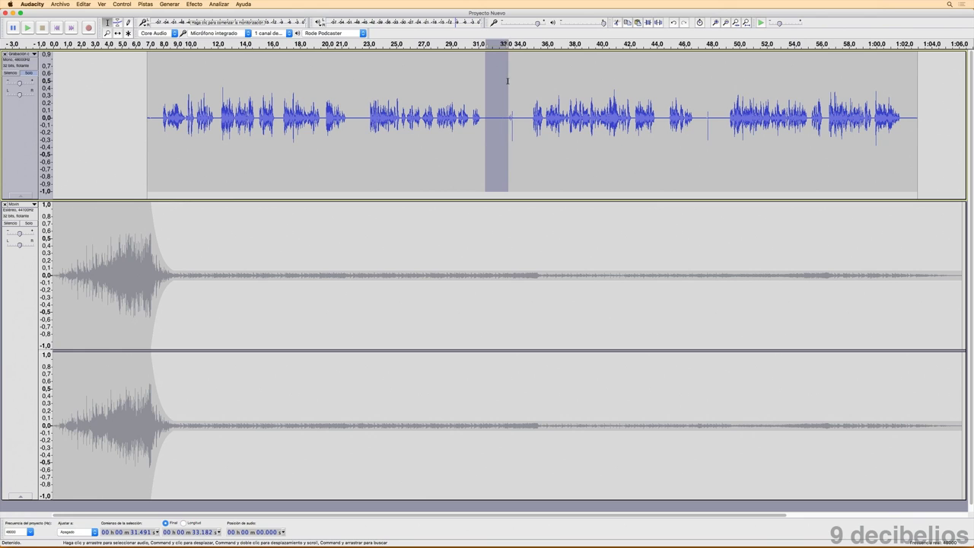
Step: Undock the playback level meter and resize it into a tall, vertical floating meter over the tracks
key(space)
drag(312, 22, 586, 280)
drag(758, 283, 676, 507)
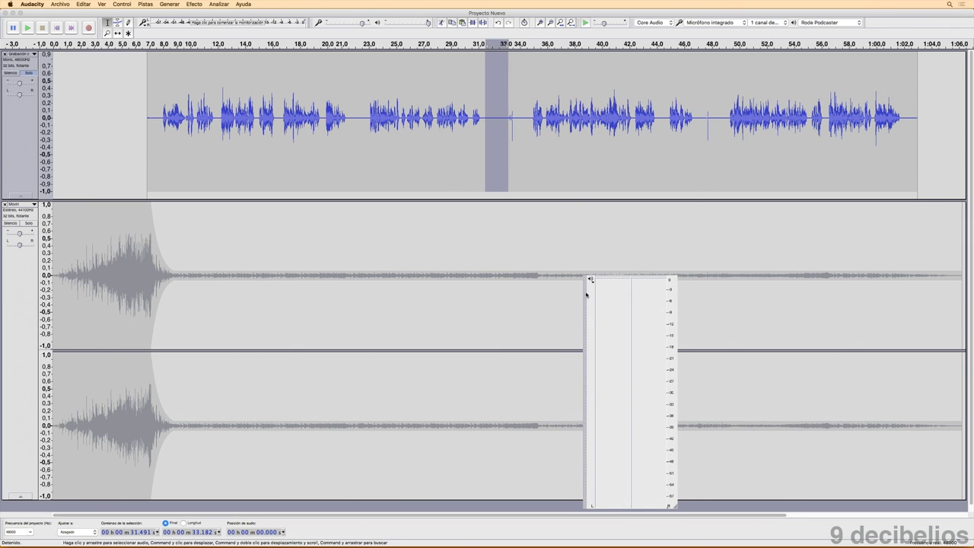
drag(588, 277, 604, 58)
drag(691, 285, 716, 475)
Step: Play the pause in the voice track, from about 32.0 to 34.4 s, to check its noise on the level meter
key(space)
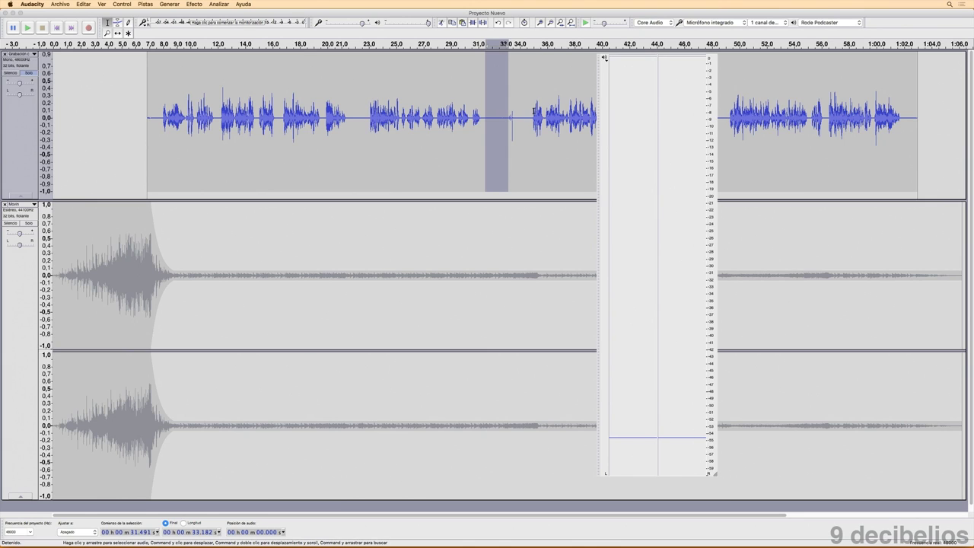
click(499, 78)
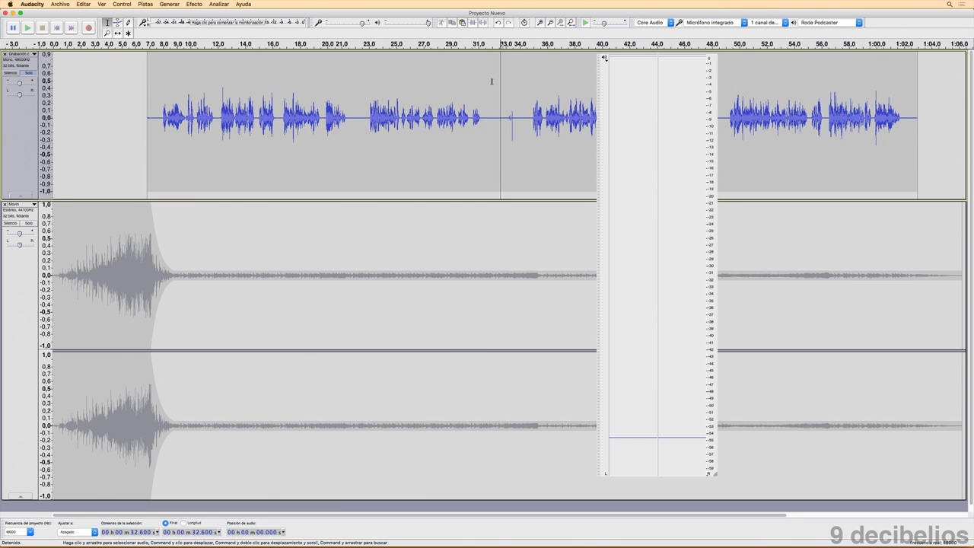
drag(492, 83, 524, 84)
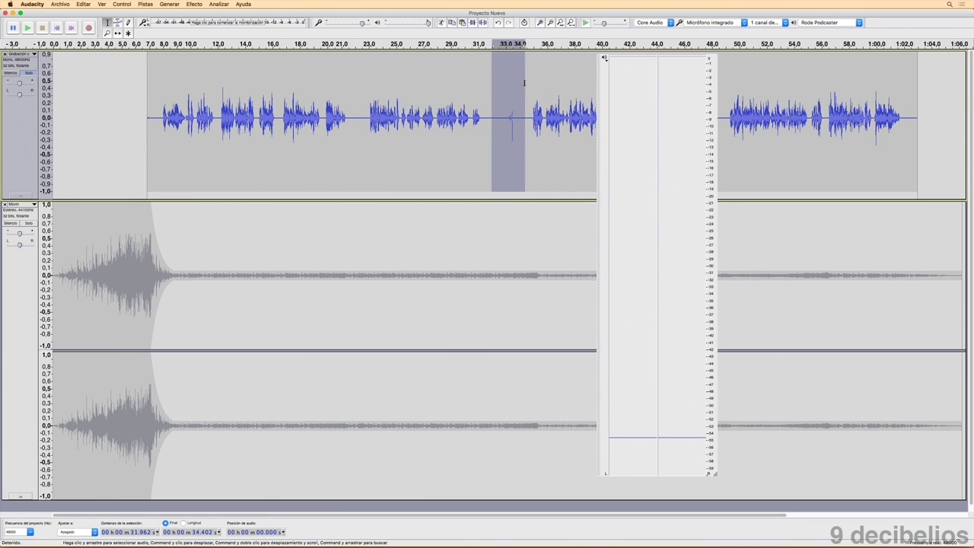
key(space)
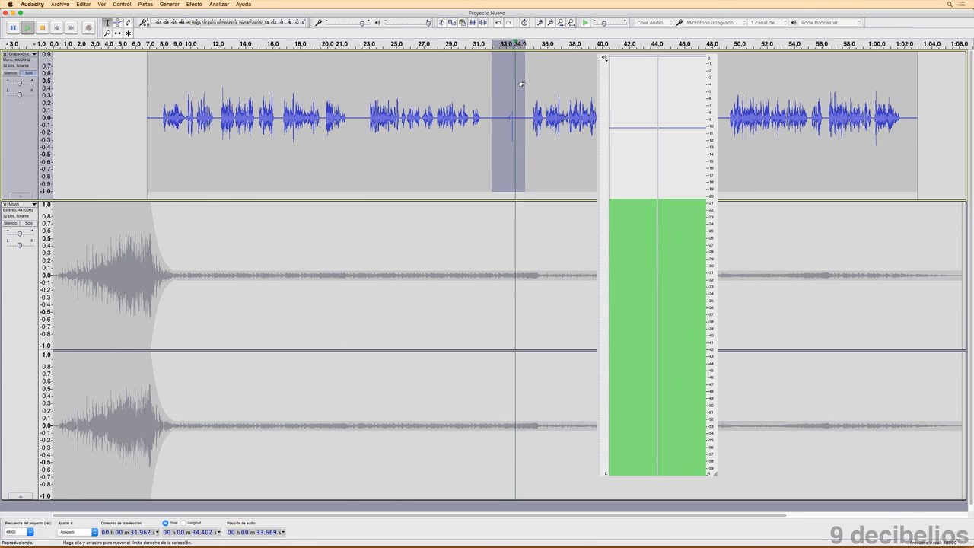
Step: Capture a noise profile from the voice track's pause between about 31.4 and 34.9 s with Noise Reduction
click(506, 137)
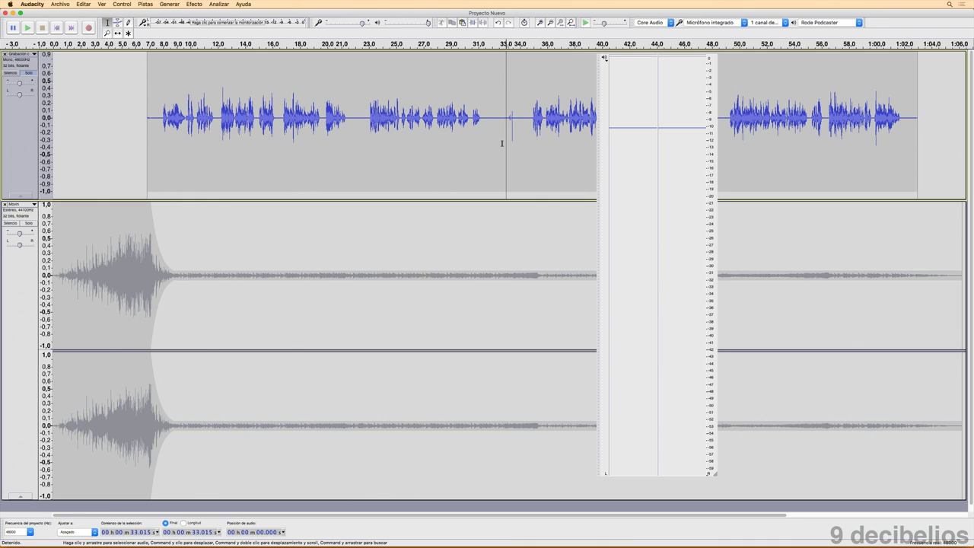
drag(485, 129, 531, 127)
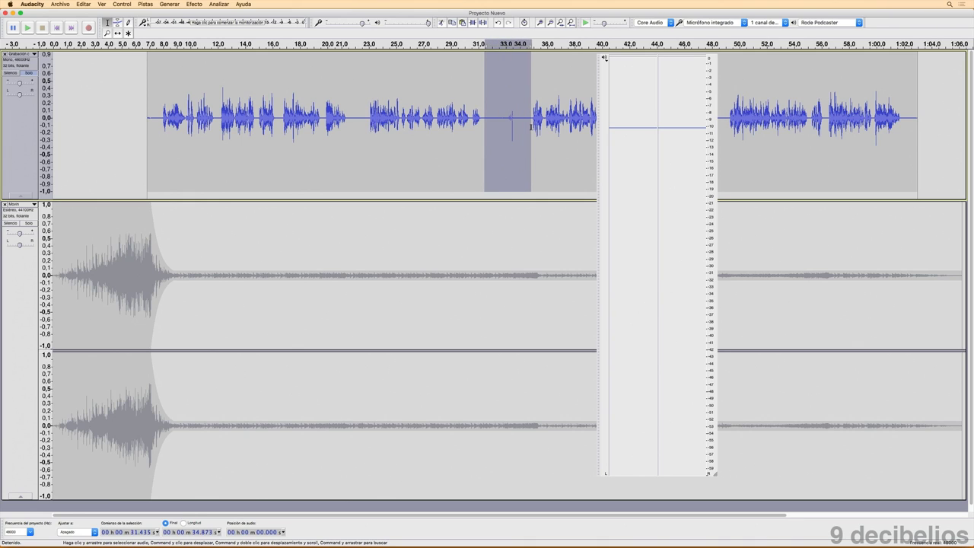
click(194, 4)
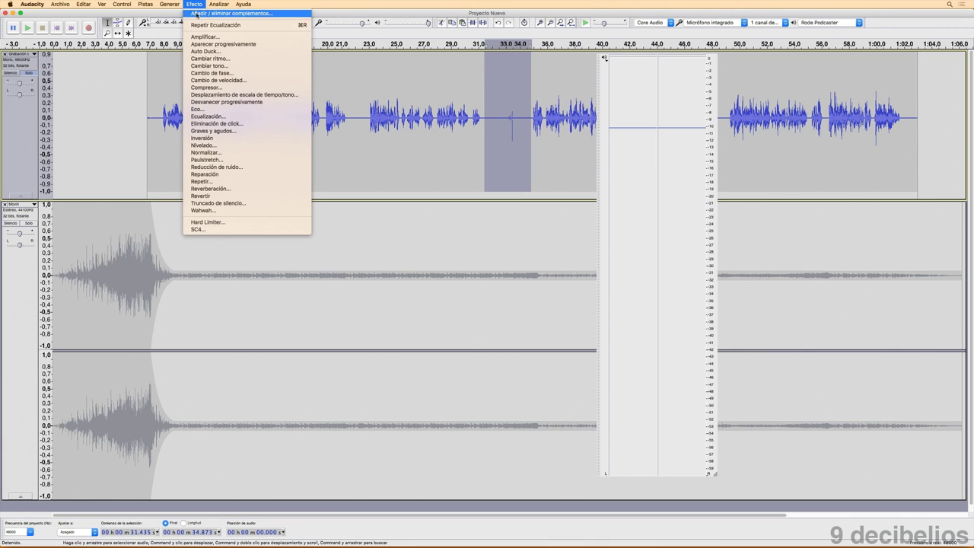
click(228, 167)
click(477, 238)
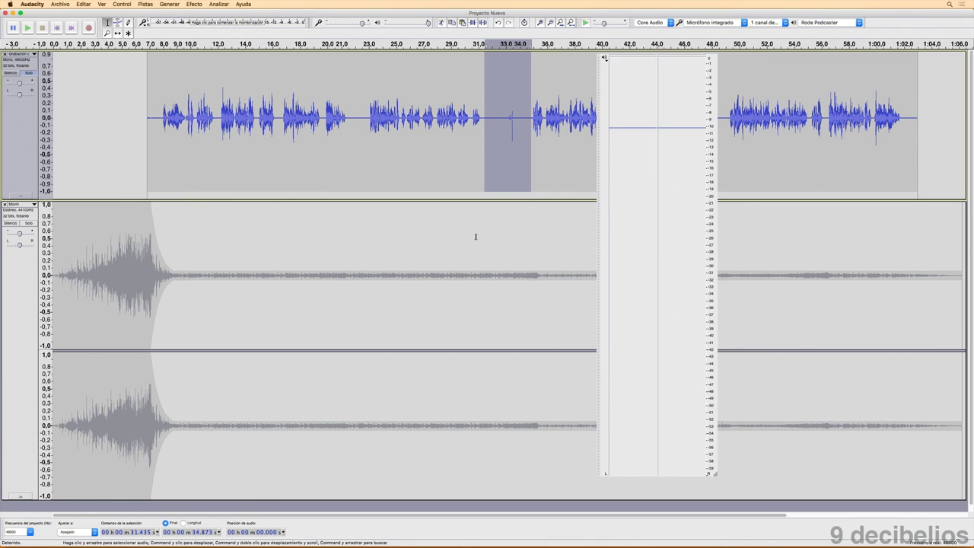
Step: Open Noise Reduction for the whole voice track, set the reduction to 8 dB and preview it
click(277, 140)
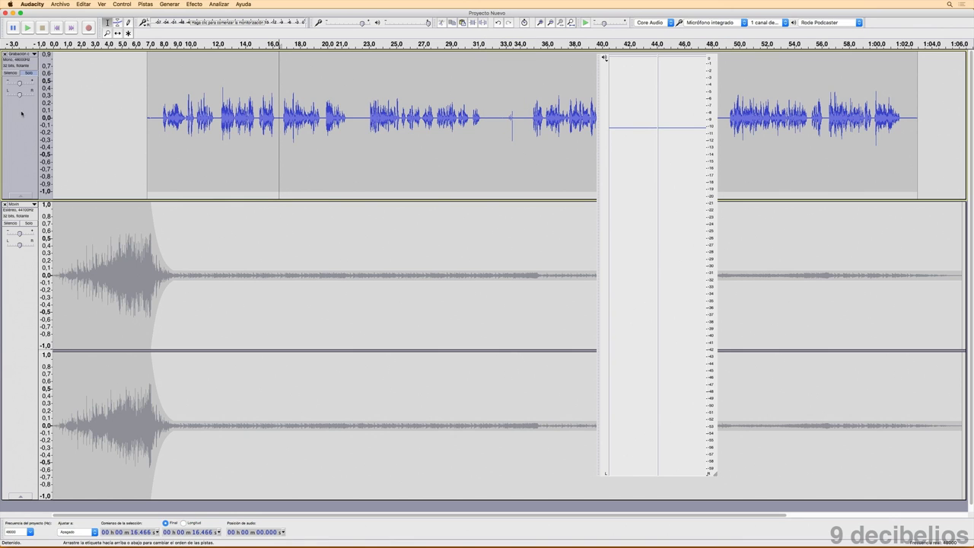
click(22, 116)
click(190, 5)
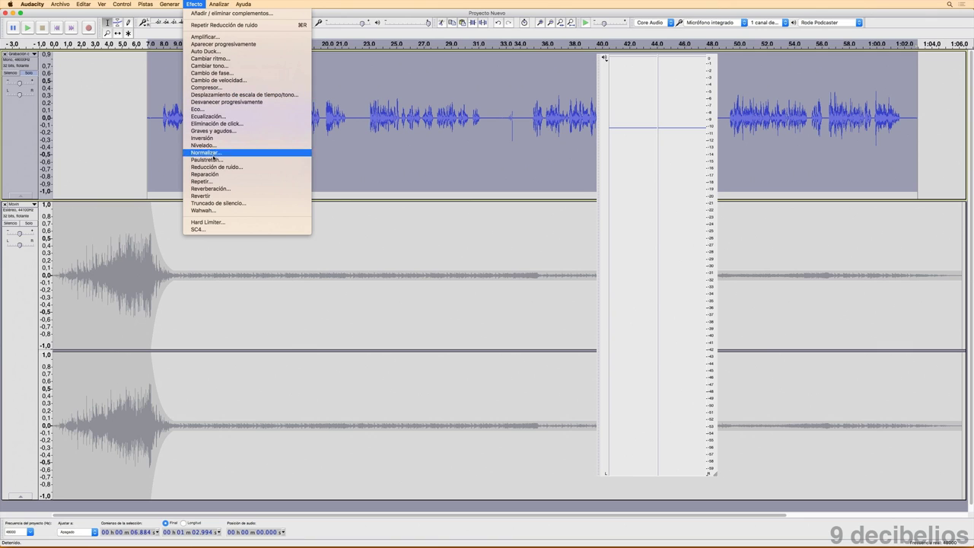
click(214, 167)
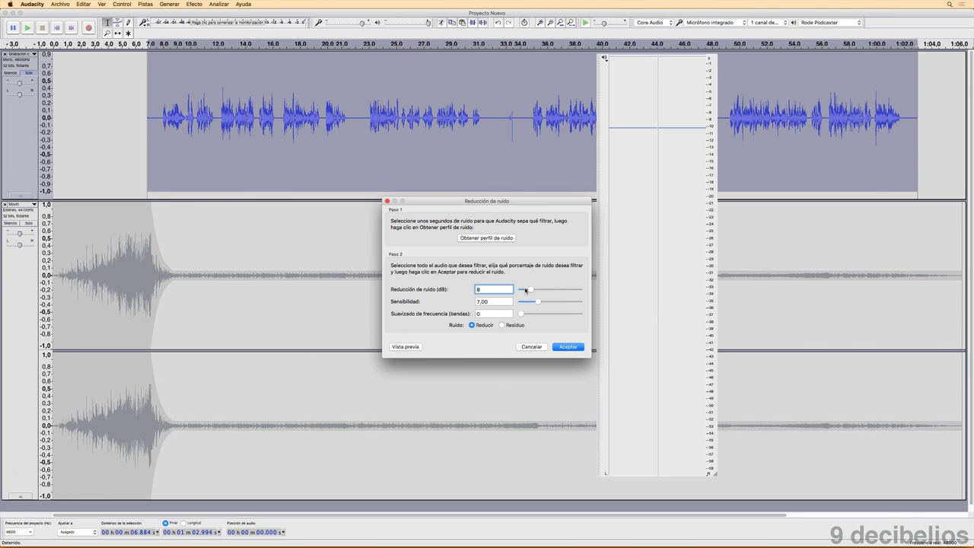
mouse_move(530, 290)
mouse_down()
mouse_move(562, 290)
mouse_move(533, 290)
mouse_up()
drag(532, 289, 531, 290)
click(411, 347)
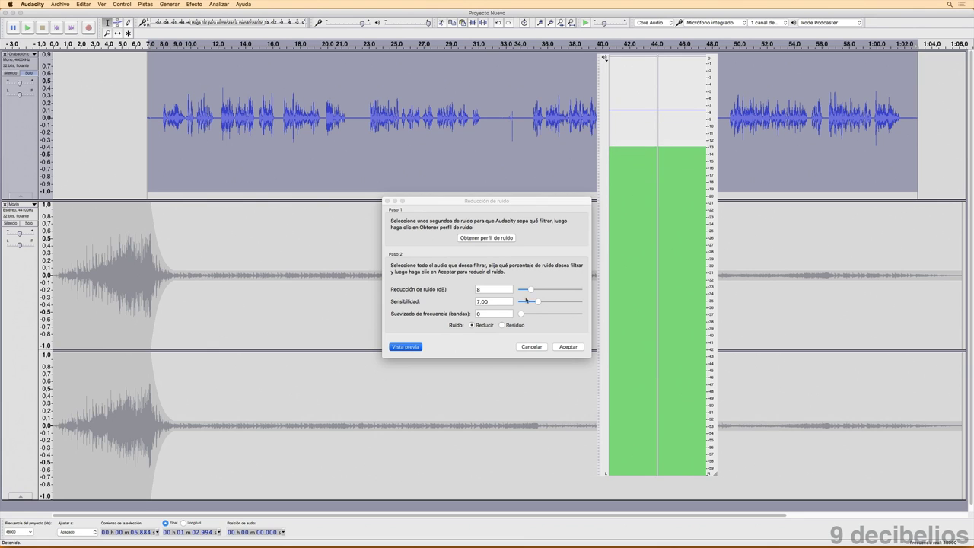
Step: Try 22 dB of noise reduction with a preview and return the reduction to 8 dB
drag(535, 290, 547, 290)
click(411, 347)
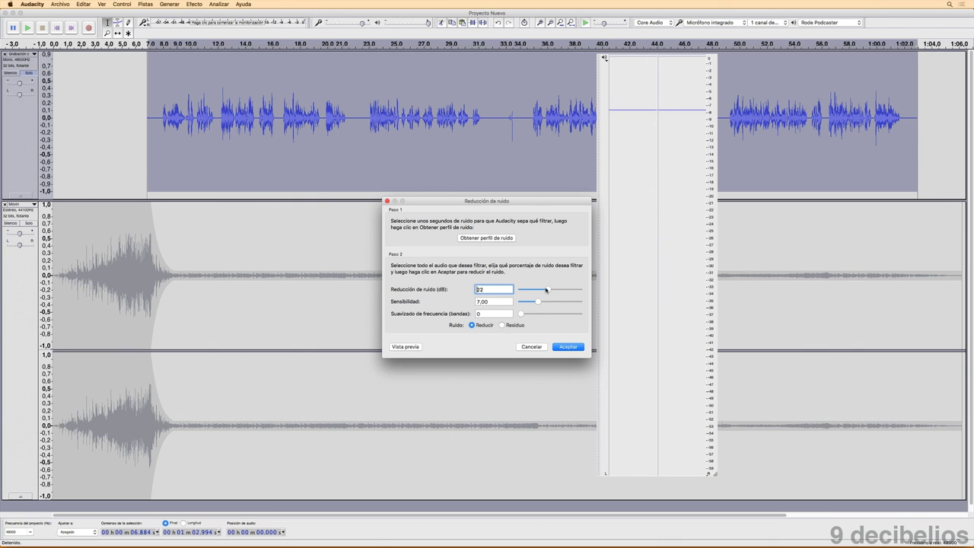
drag(546, 290, 532, 291)
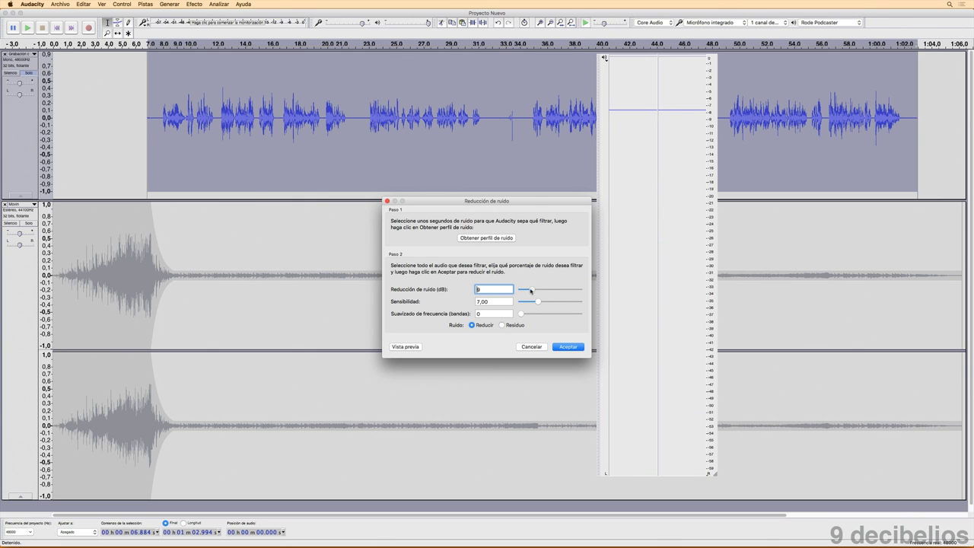
Step: Preview the noise residue (Residuo), then raise the sensitivity to 10.00 and preview the residue again
click(502, 325)
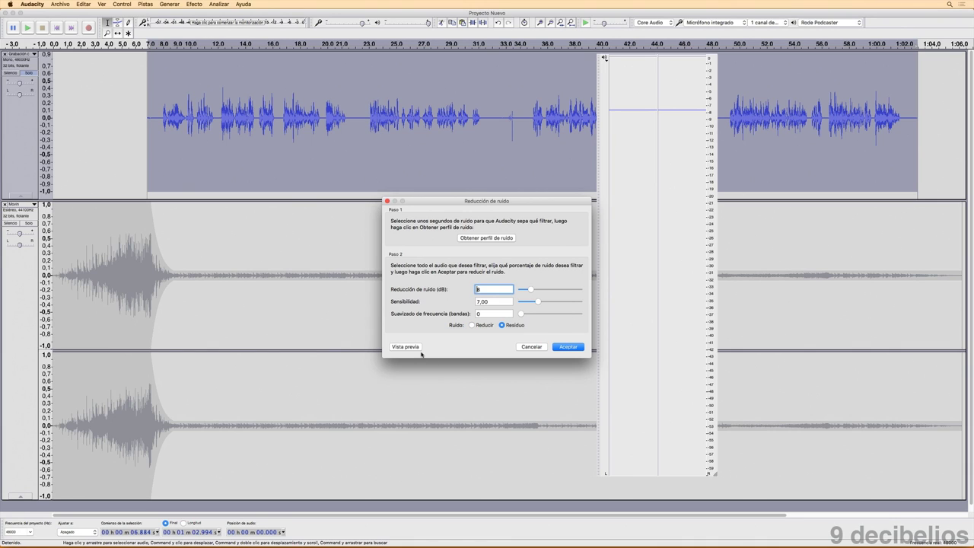
click(406, 346)
drag(539, 304, 548, 303)
click(414, 348)
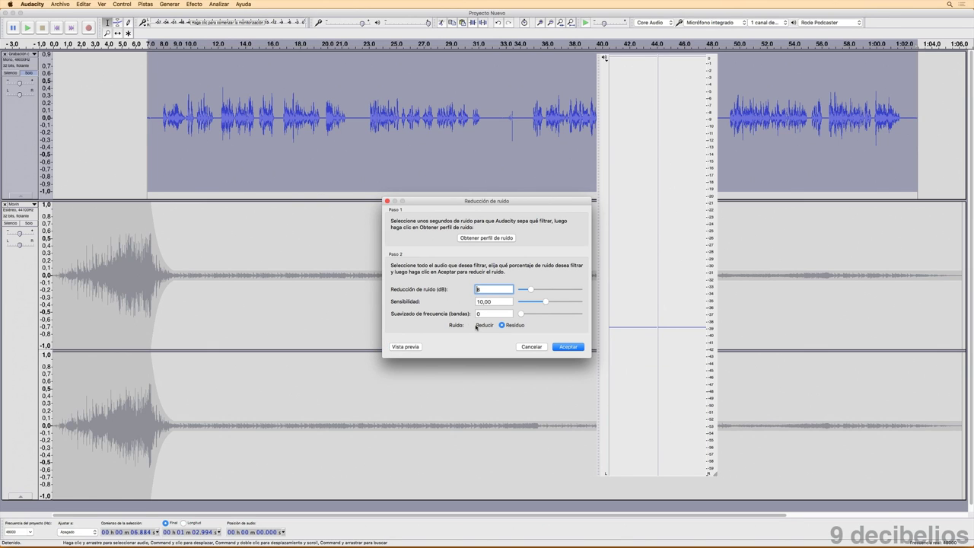
Step: Compare previews of the voice in the Reducir and Residuo modes at the current settings
click(476, 326)
click(412, 349)
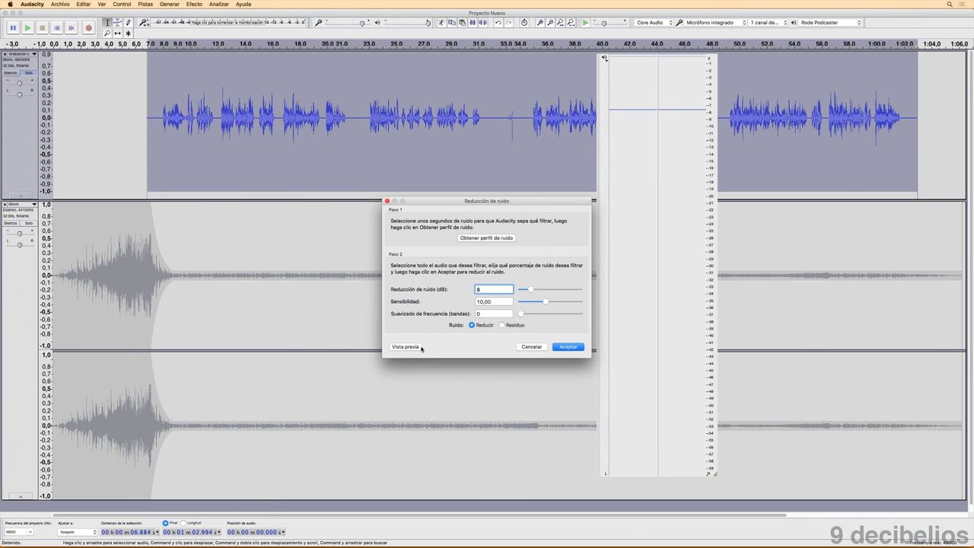
click(502, 325)
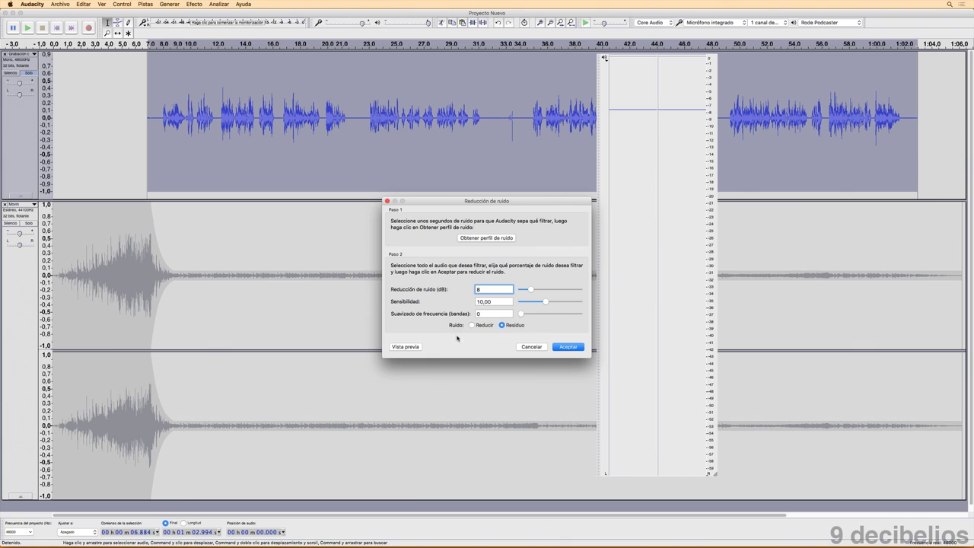
click(407, 347)
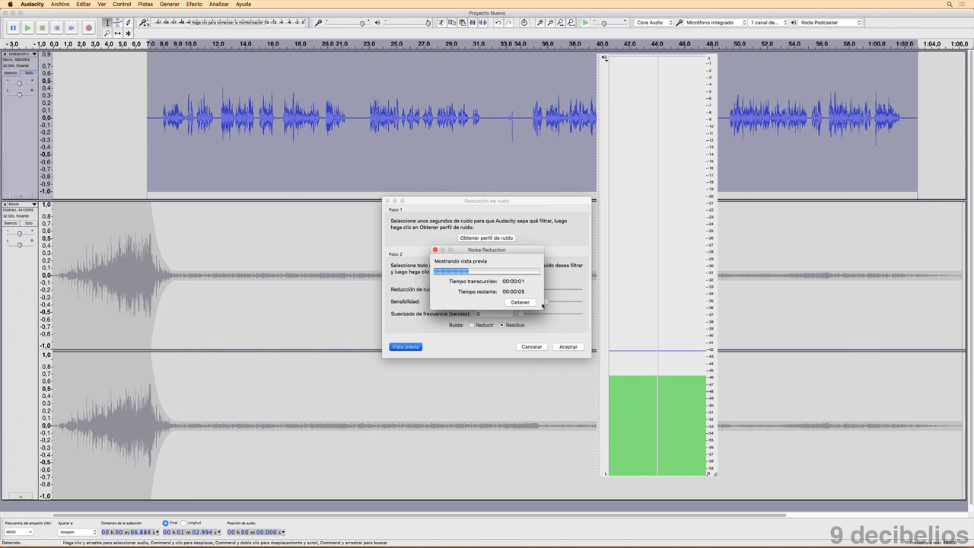
key(Escape)
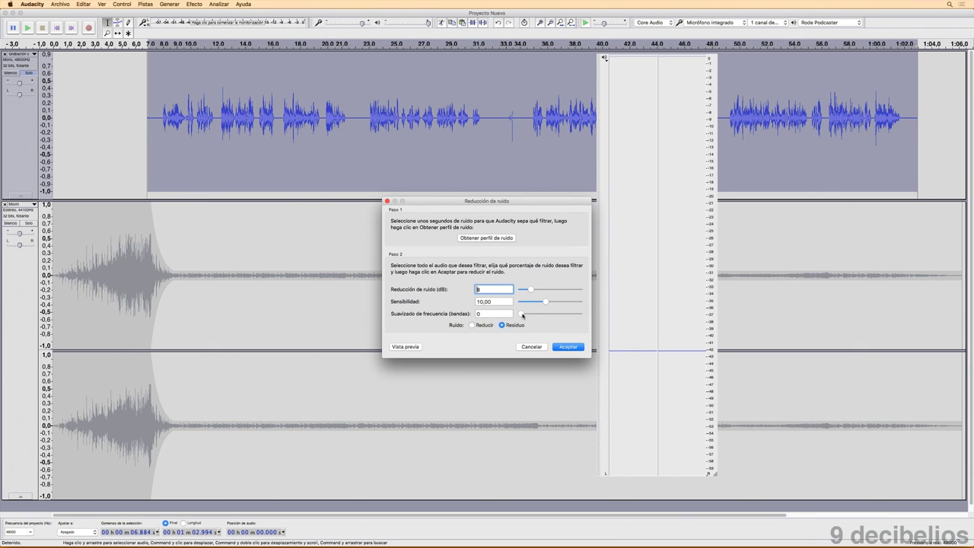
Step: Try a frequency smoothing of 6 bands and preview it in both the Reducir and Residuo modes
drag(522, 314, 553, 316)
click(474, 326)
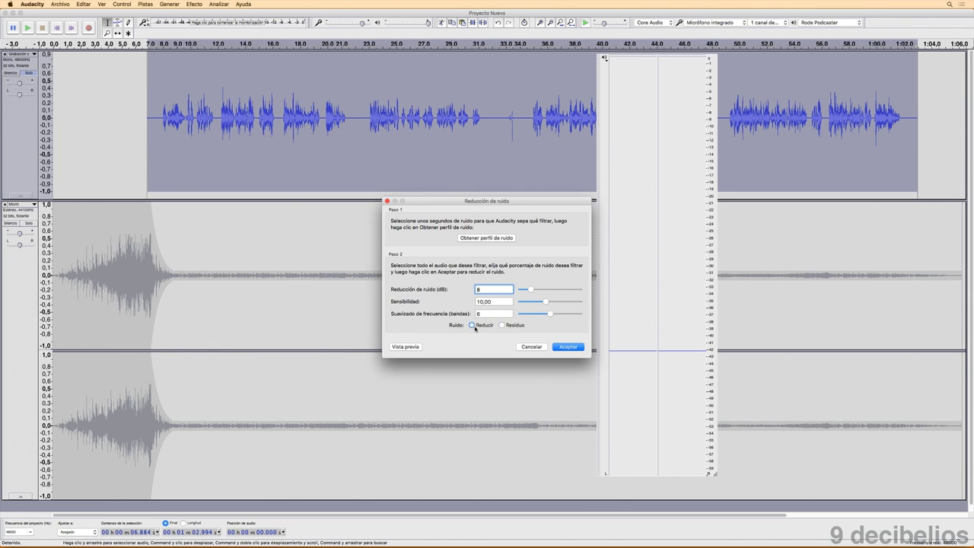
click(406, 347)
click(504, 325)
click(408, 347)
Step: Raise the frequency smoothing to its maximum, preview the residue, and switch back to Reducir for another preview
drag(551, 314, 587, 315)
click(412, 347)
click(473, 325)
click(405, 348)
Step: Set the frequency smoothing to 1 band and apply the noise reduction to the voice track
drag(579, 316, 520, 315)
click(525, 315)
click(569, 347)
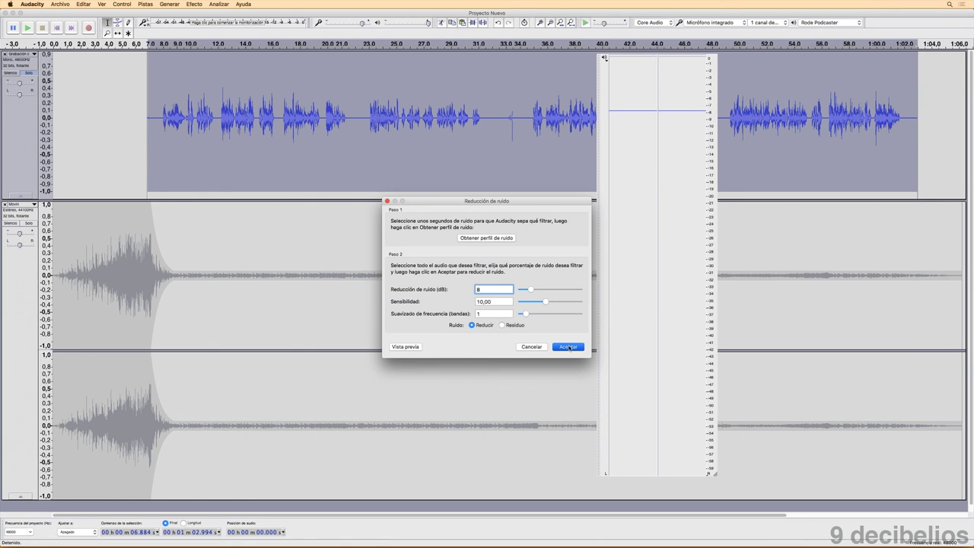
Step: Play the processed voice track from about 7.7 s to listen to the noise reduction, and stop playback
click(325, 151)
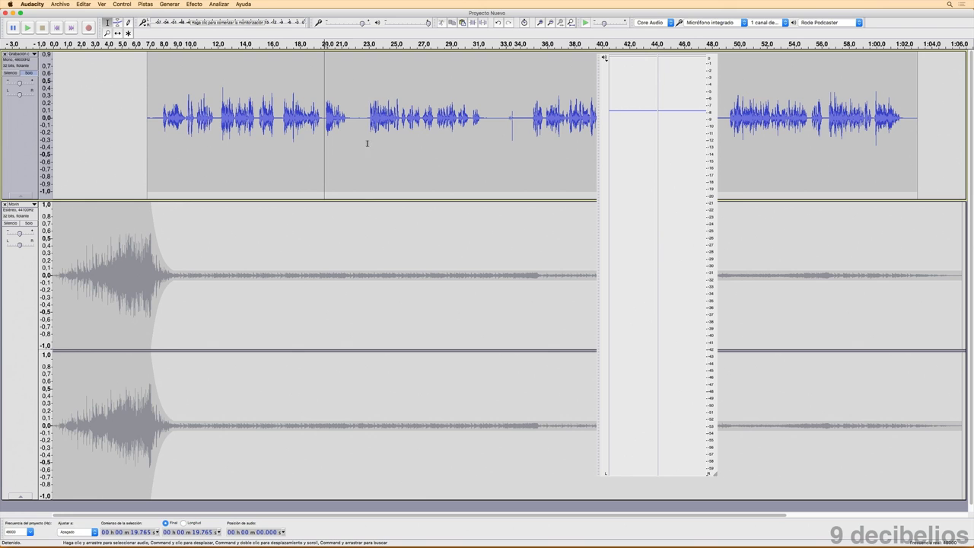
scroll(162, 114, down, 1)
click(160, 95)
key(space)
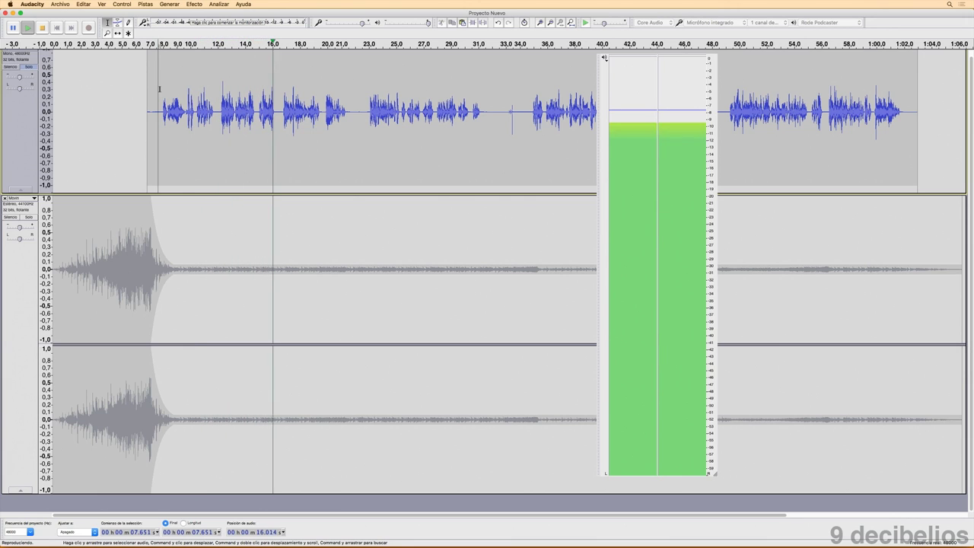
scroll(159, 89, up, 1)
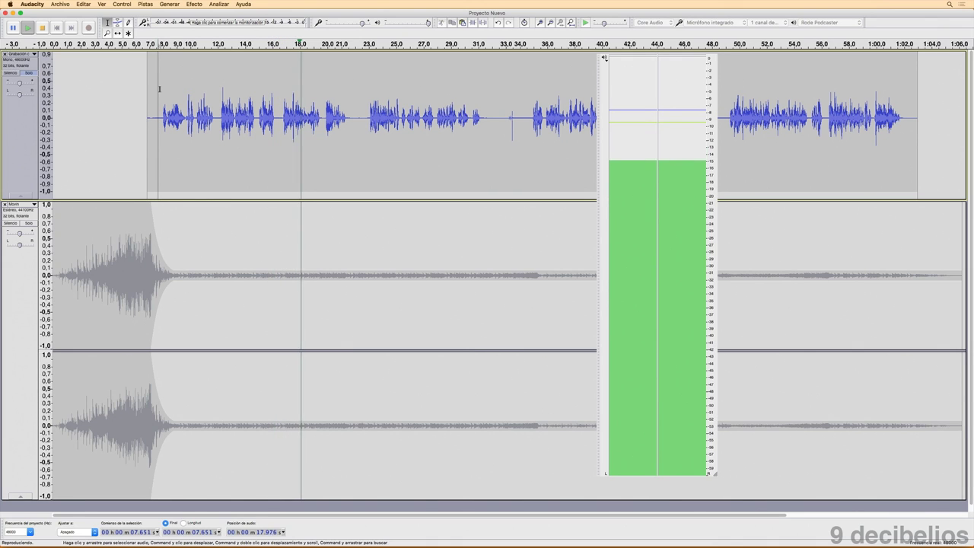
scroll(159, 89, down, 1)
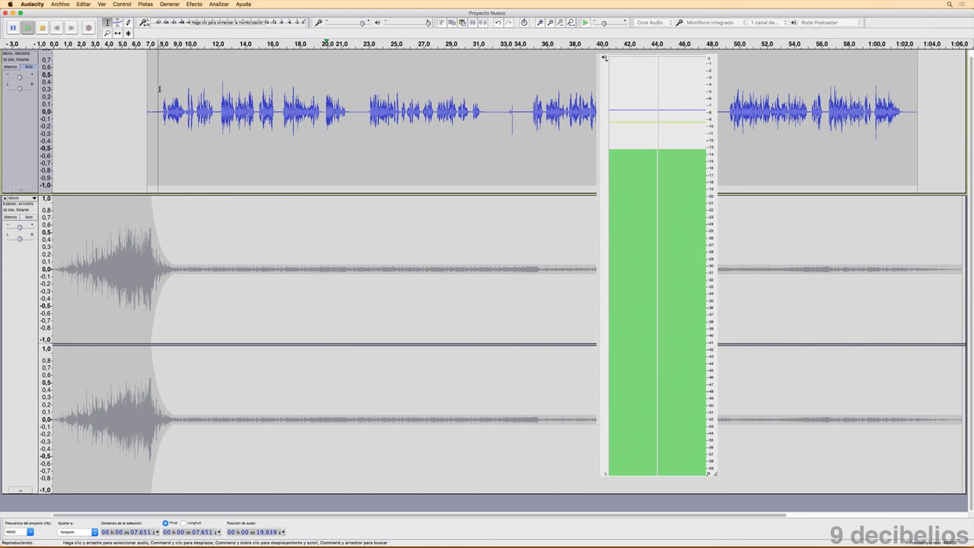
key(space)
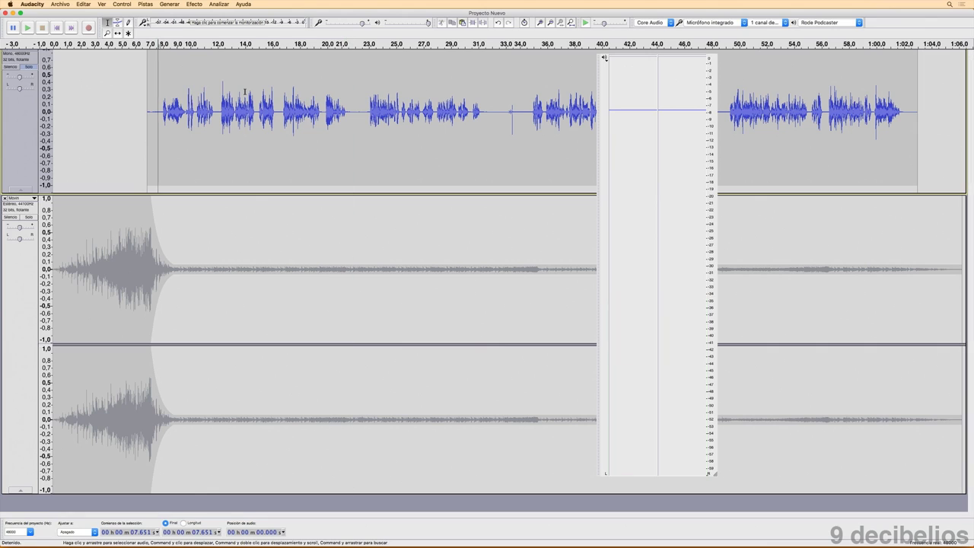
scroll(459, 139, up, 1)
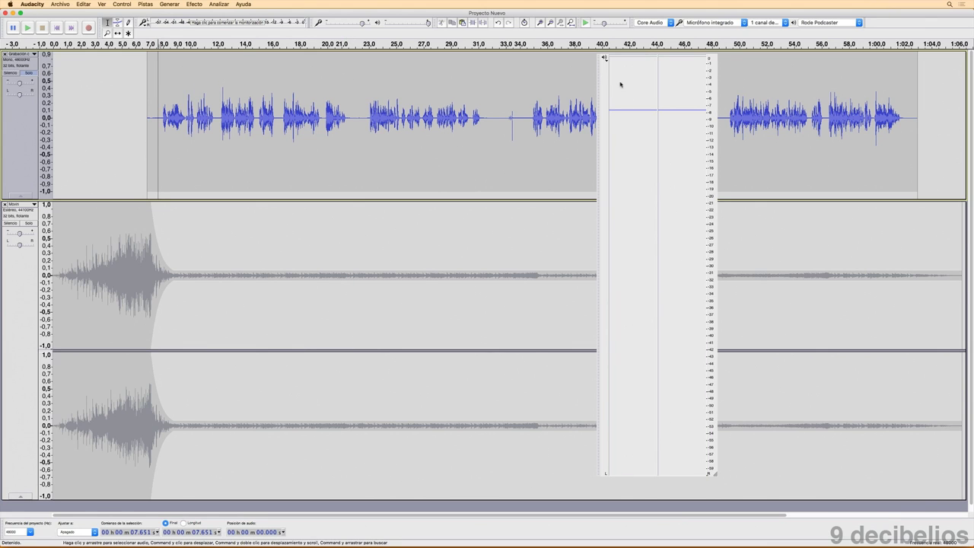
Step: Reset the toolbars to their default layout
click(102, 5)
mouse_move(183, 142)
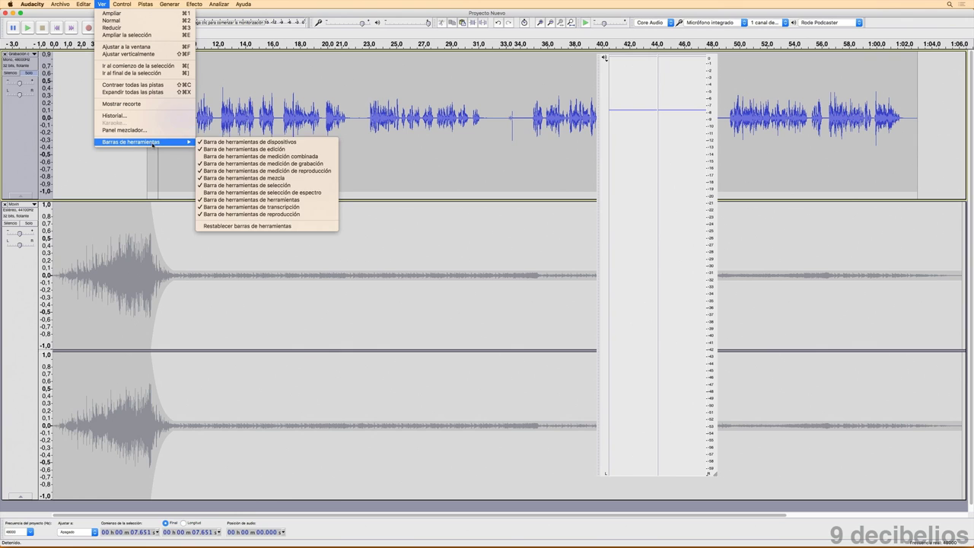
click(287, 226)
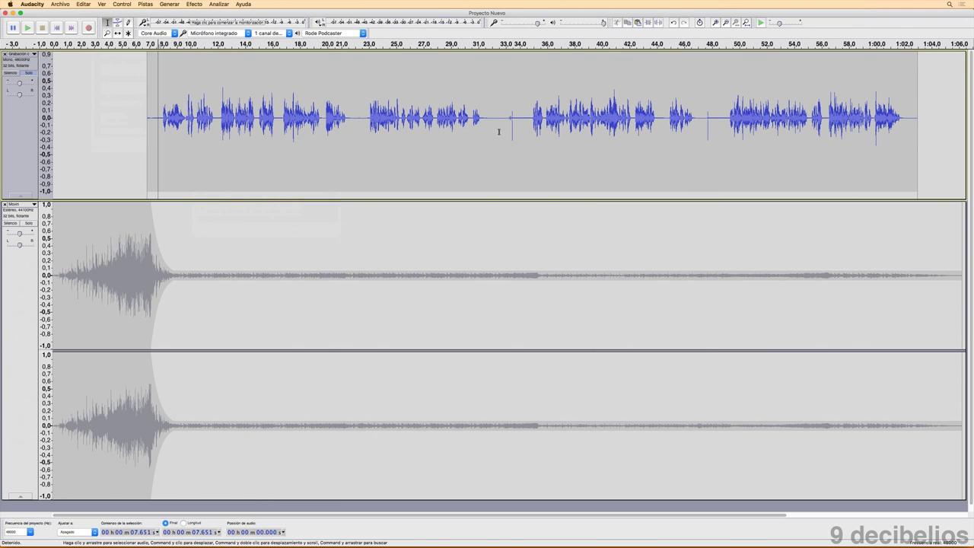
Step: Play the short noise in the voice track's pause, from about 33.0 to 34.2 s
drag(500, 131, 521, 127)
key(space)
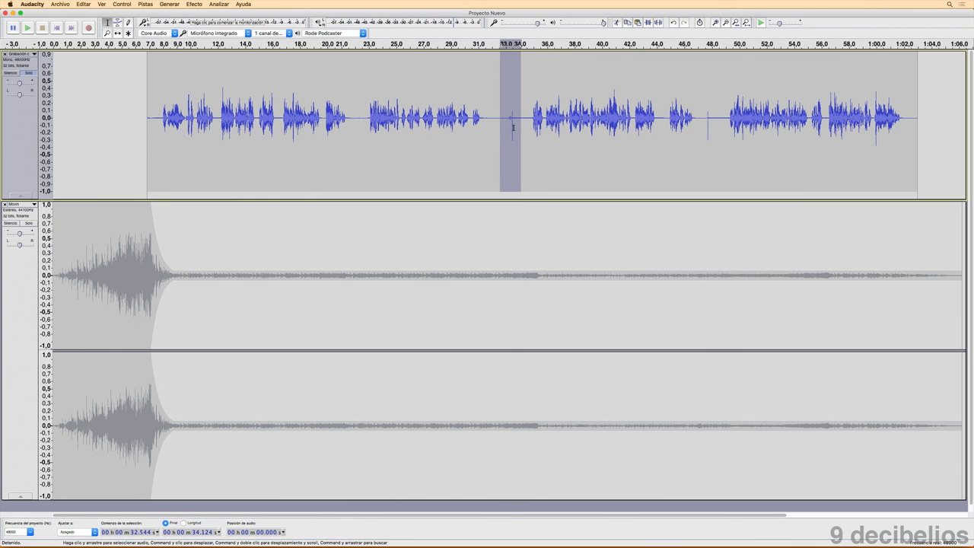
drag(506, 128, 521, 127)
key(space)
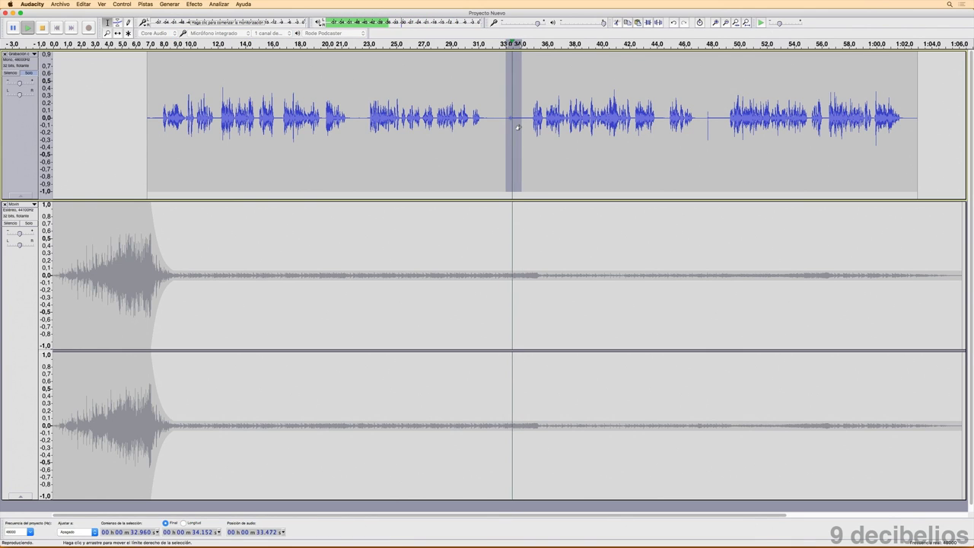
click(490, 120)
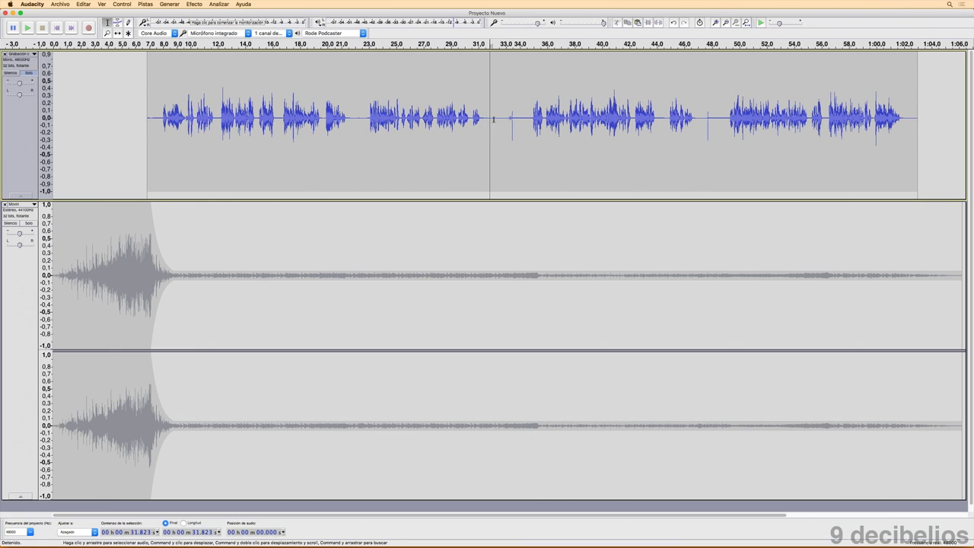
Step: Delete the two noisy pauses from the voice track, from about 32.0 to 34.8 s and from about 44.0 to 46.2 s
drag(492, 112, 530, 112)
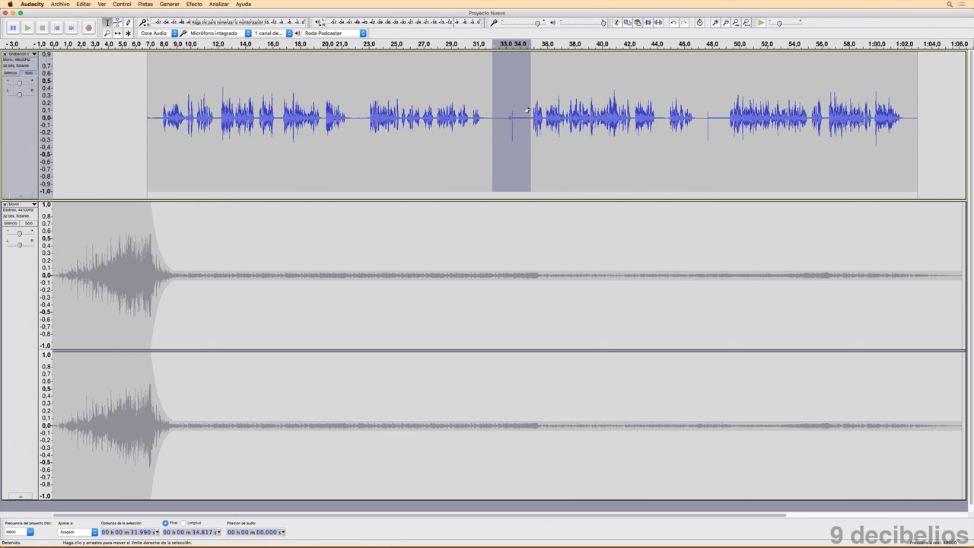
key(Delete)
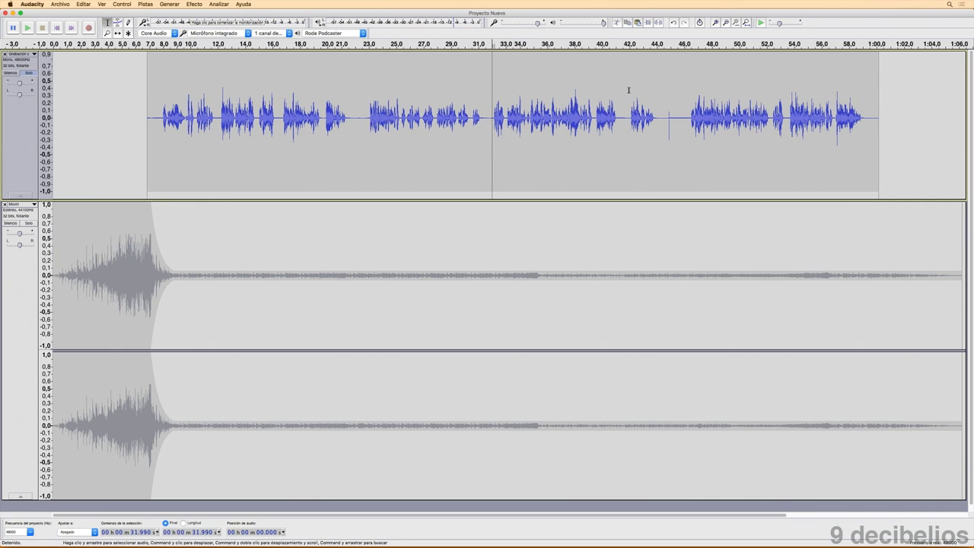
drag(654, 96, 688, 96)
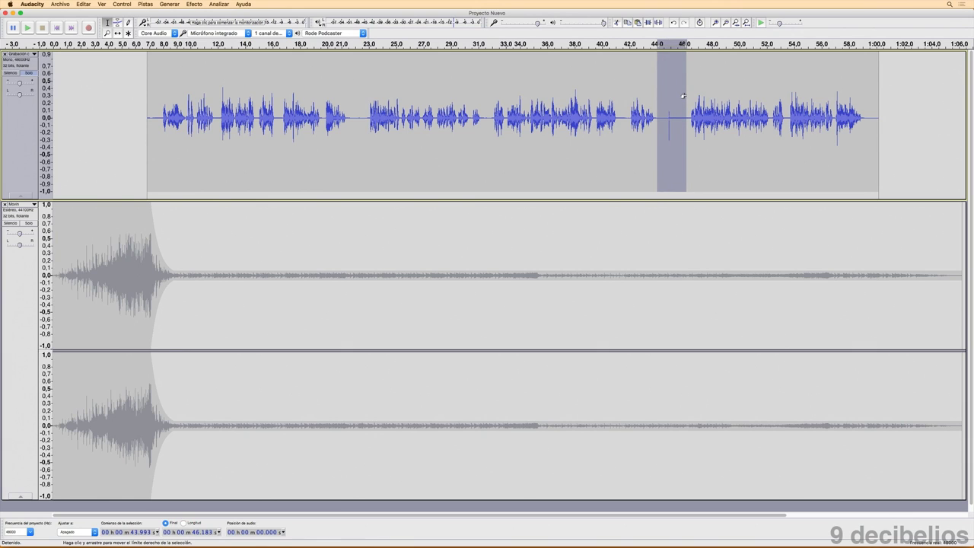
key(Delete)
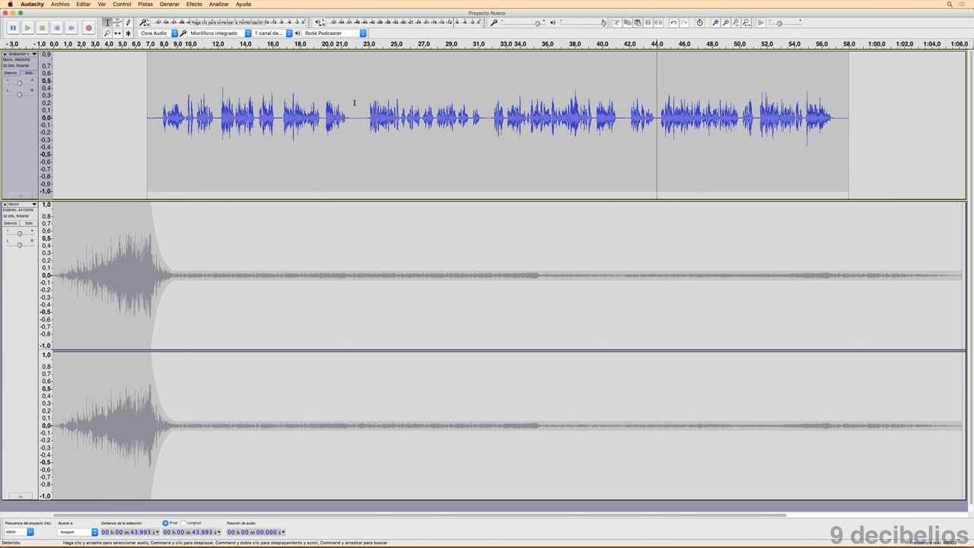
Step: Replace the start of the voice track, from about 6.2 to 7.8 s, with generated silence of 1.663 s and clear the selection
drag(160, 88, 139, 88)
click(170, 4)
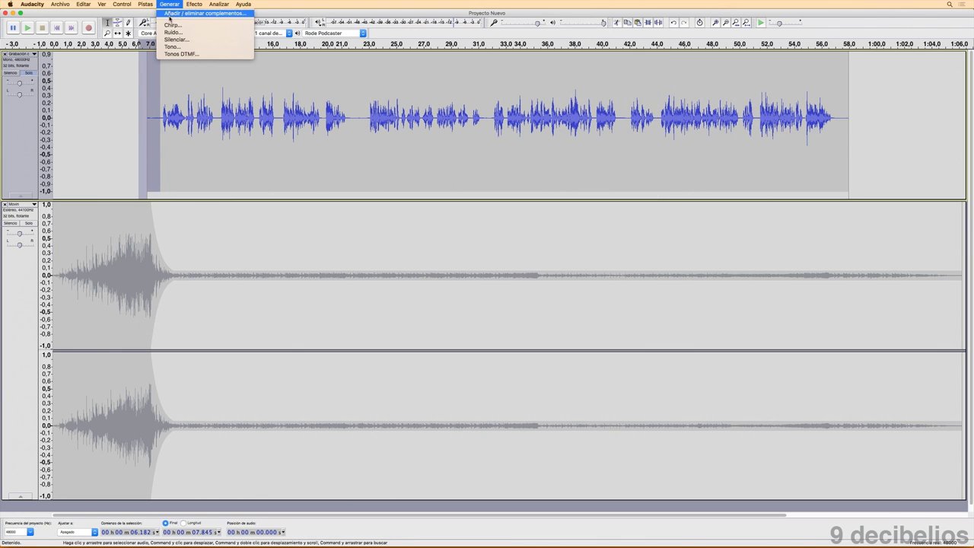
click(179, 39)
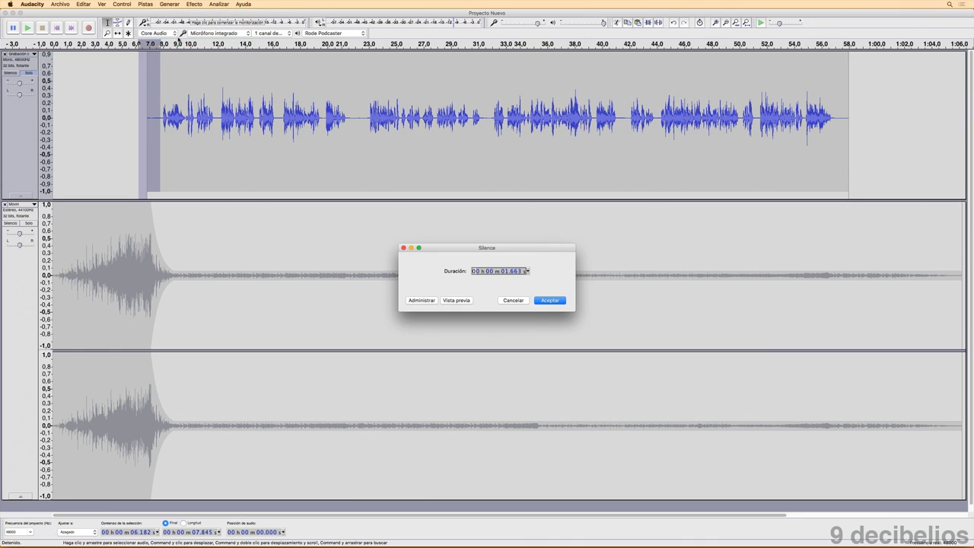
click(548, 300)
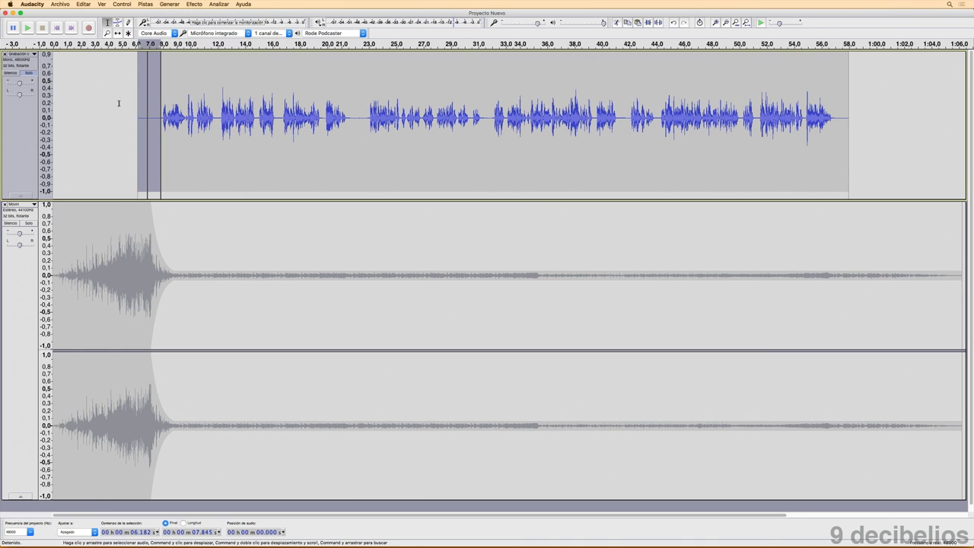
click(118, 103)
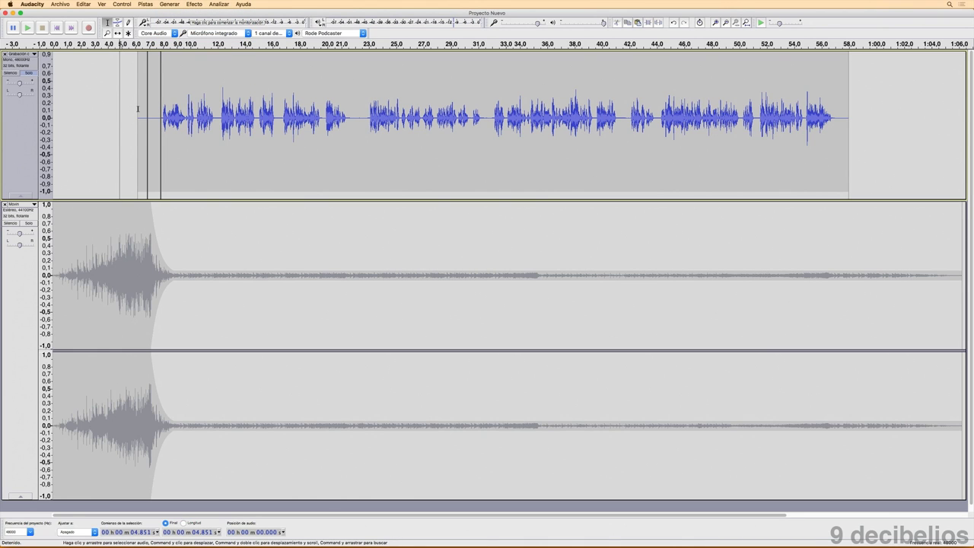